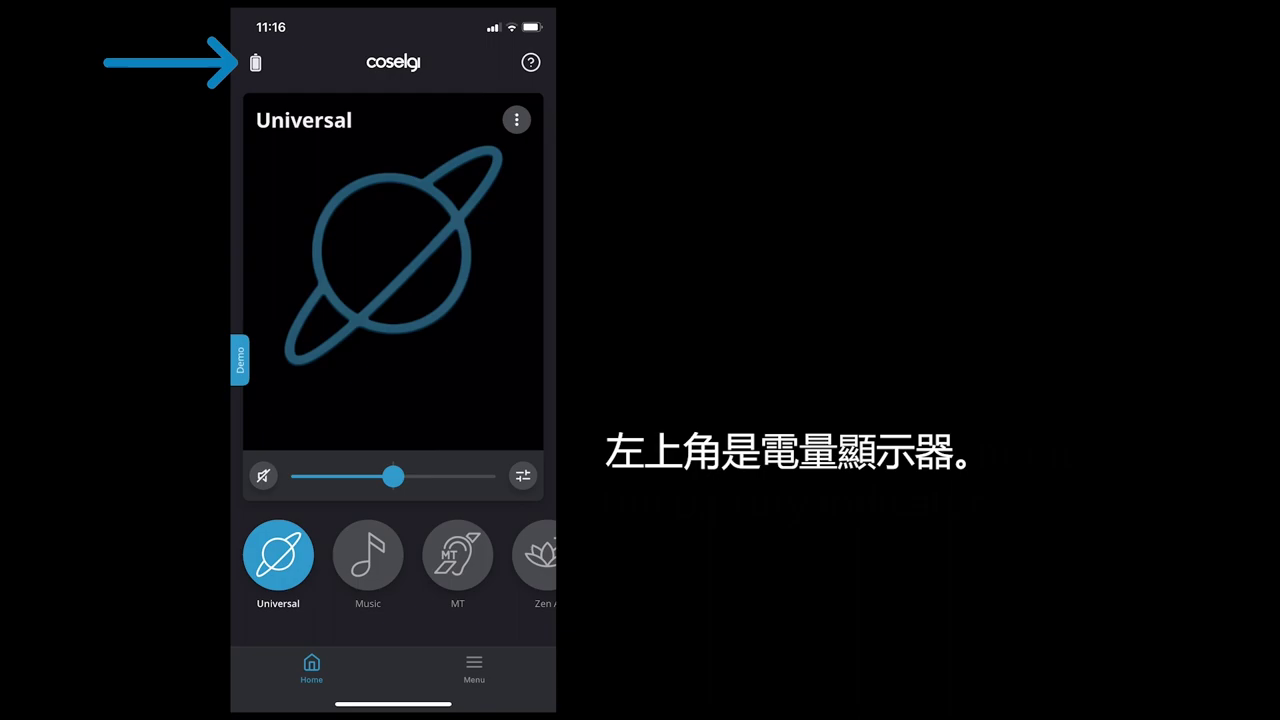
Check battery levels, lower the Universal volume to 4, then mute and unmute the hearing aids.
click(255, 62)
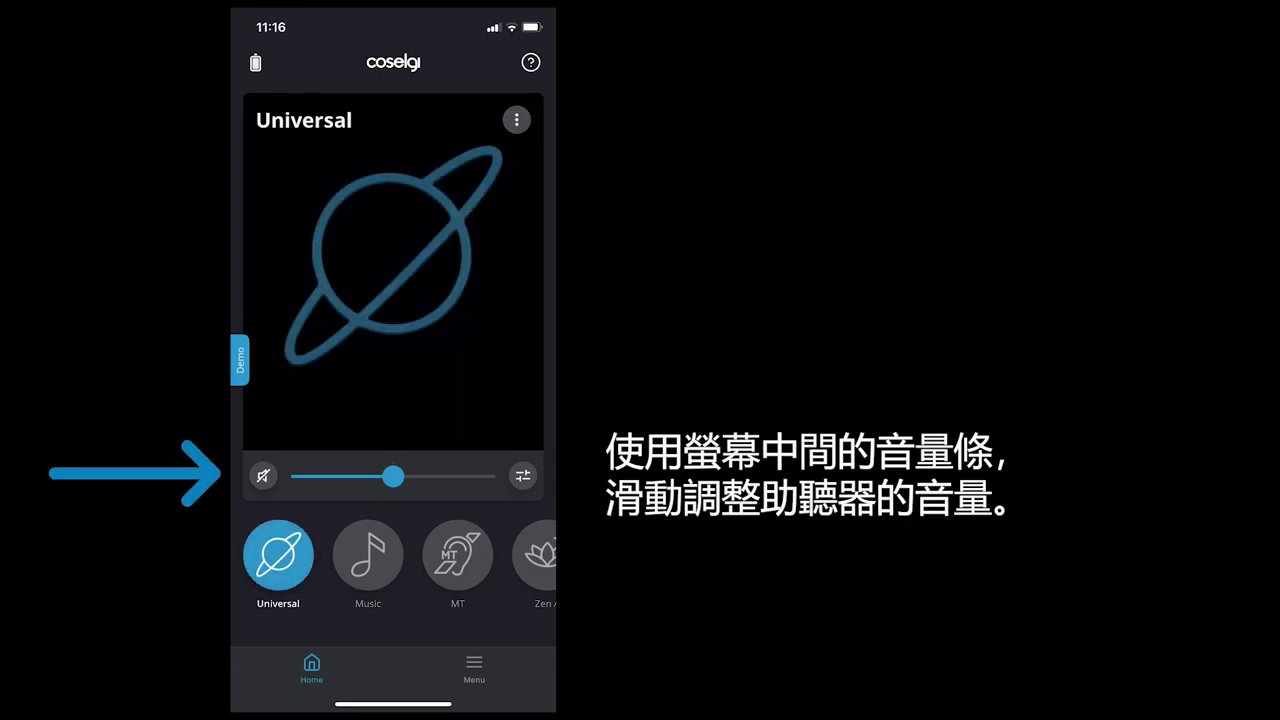
drag(392, 476, 444, 476)
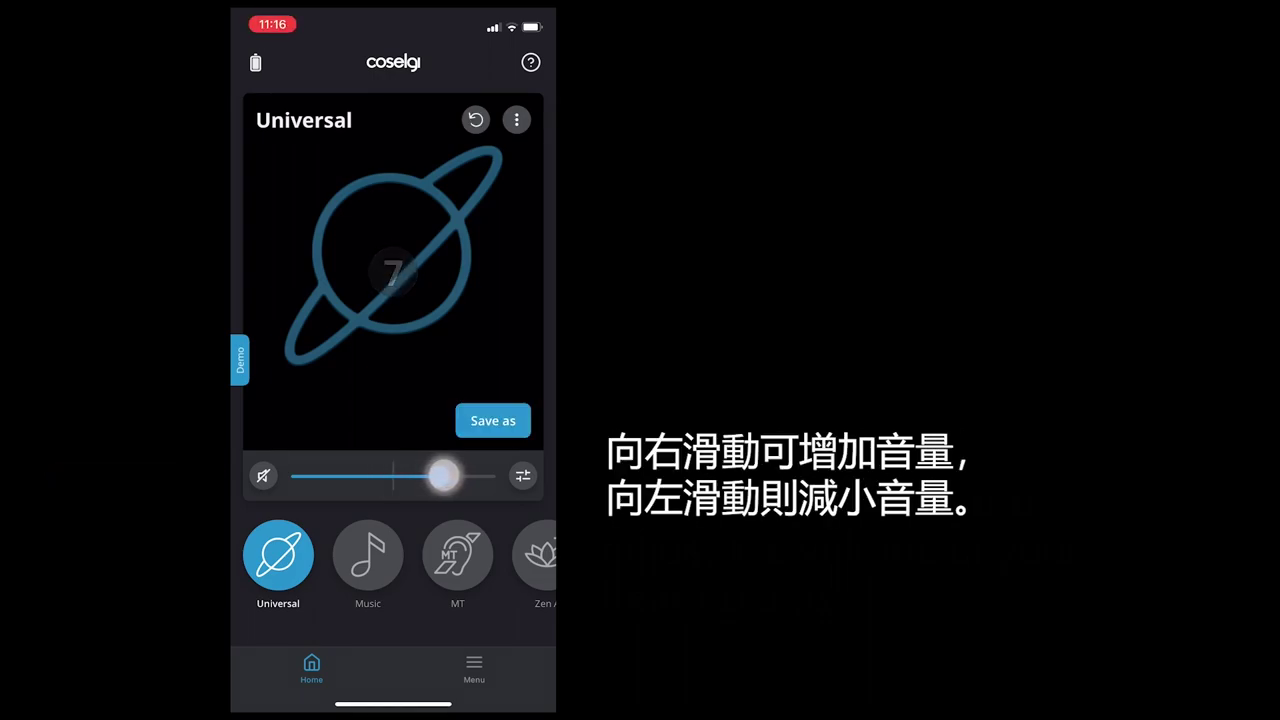
drag(444, 476, 371, 476)
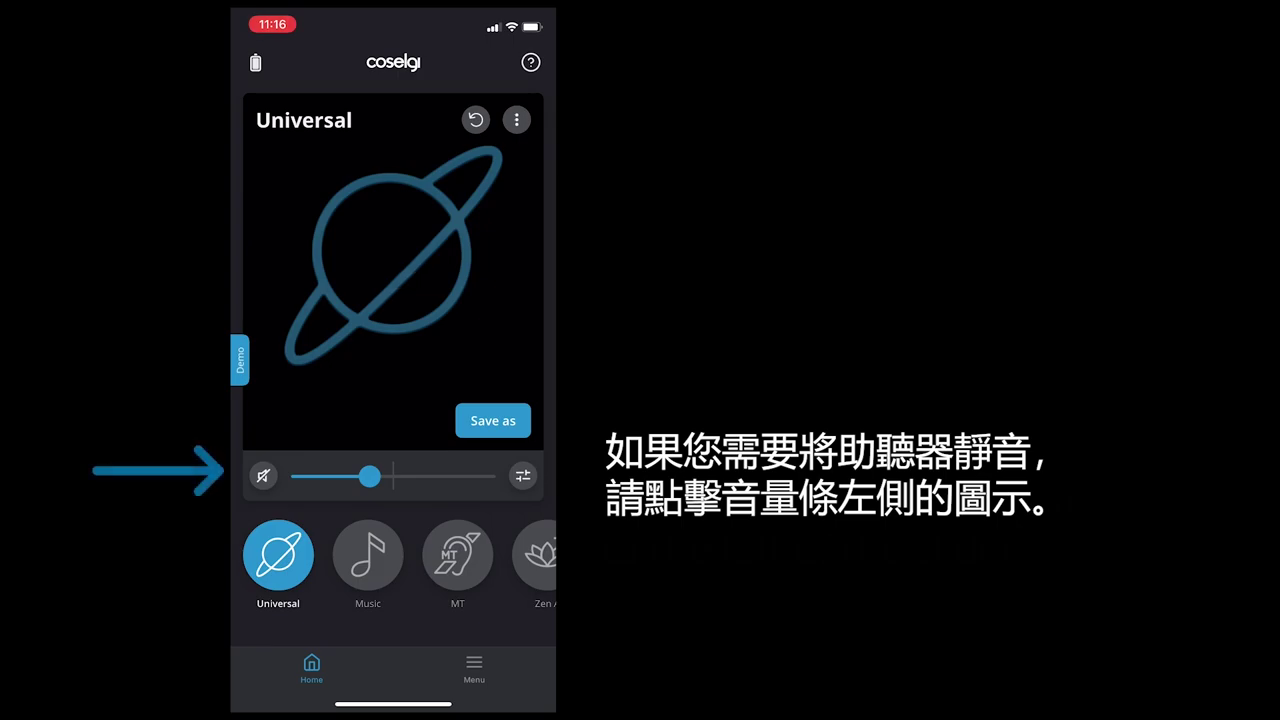
click(262, 476)
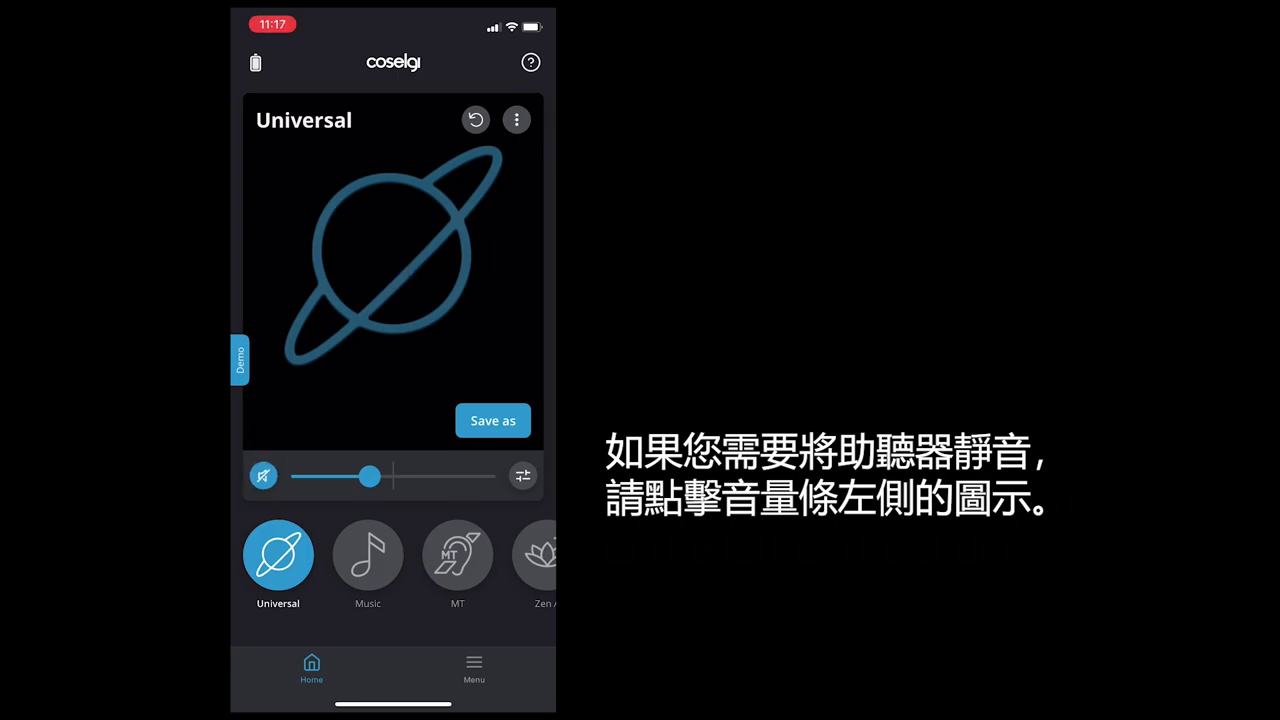
click(262, 476)
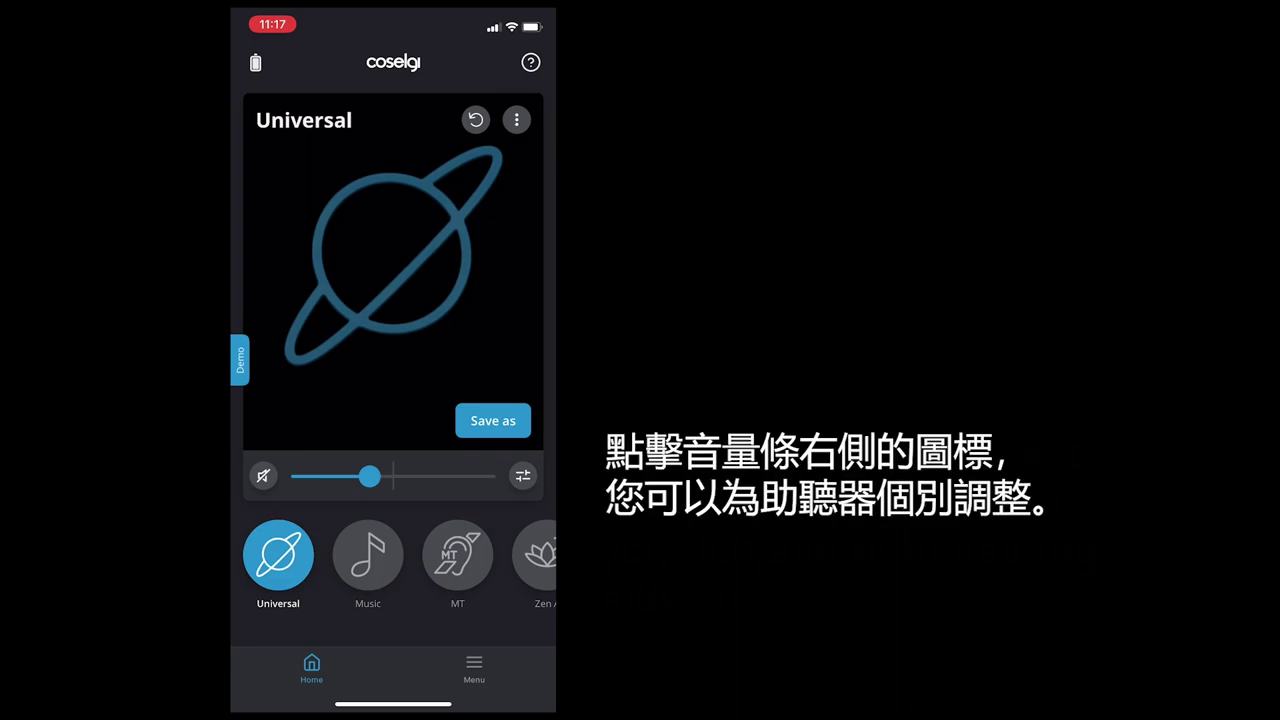
Set separate hearing aid volumes: right at 7 and left at 3.
click(520, 477)
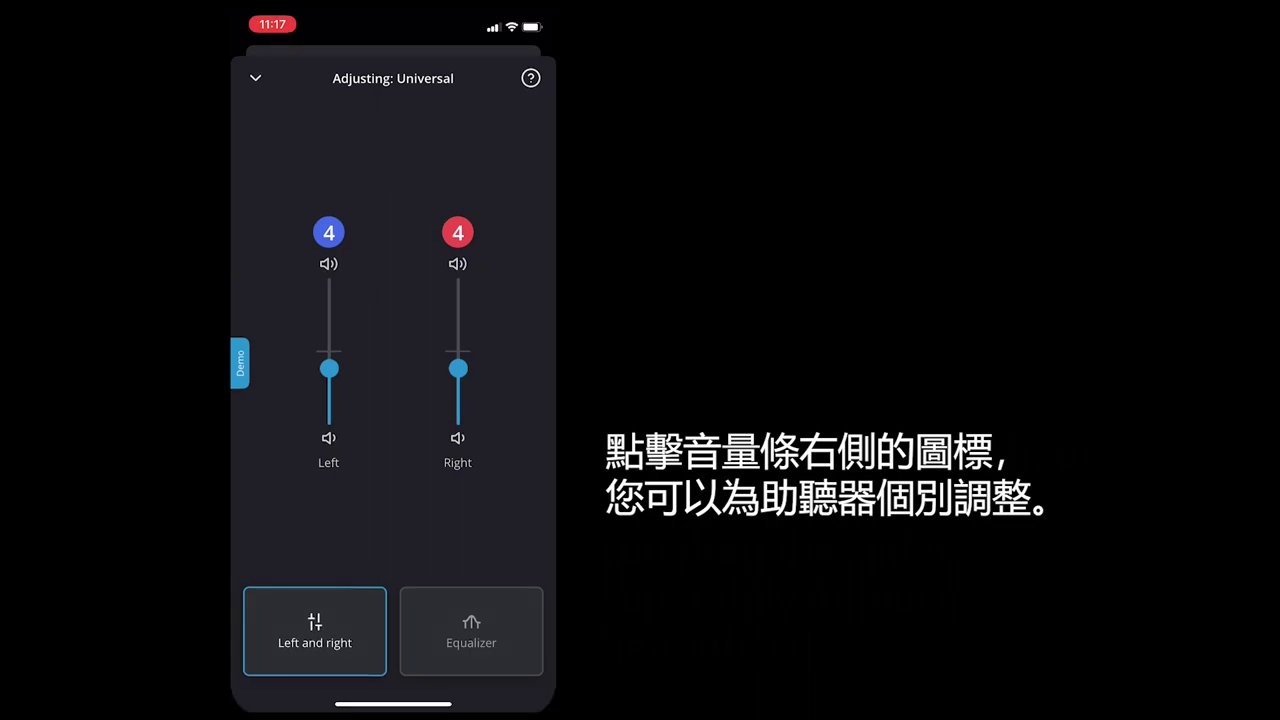
drag(458, 368, 458, 316)
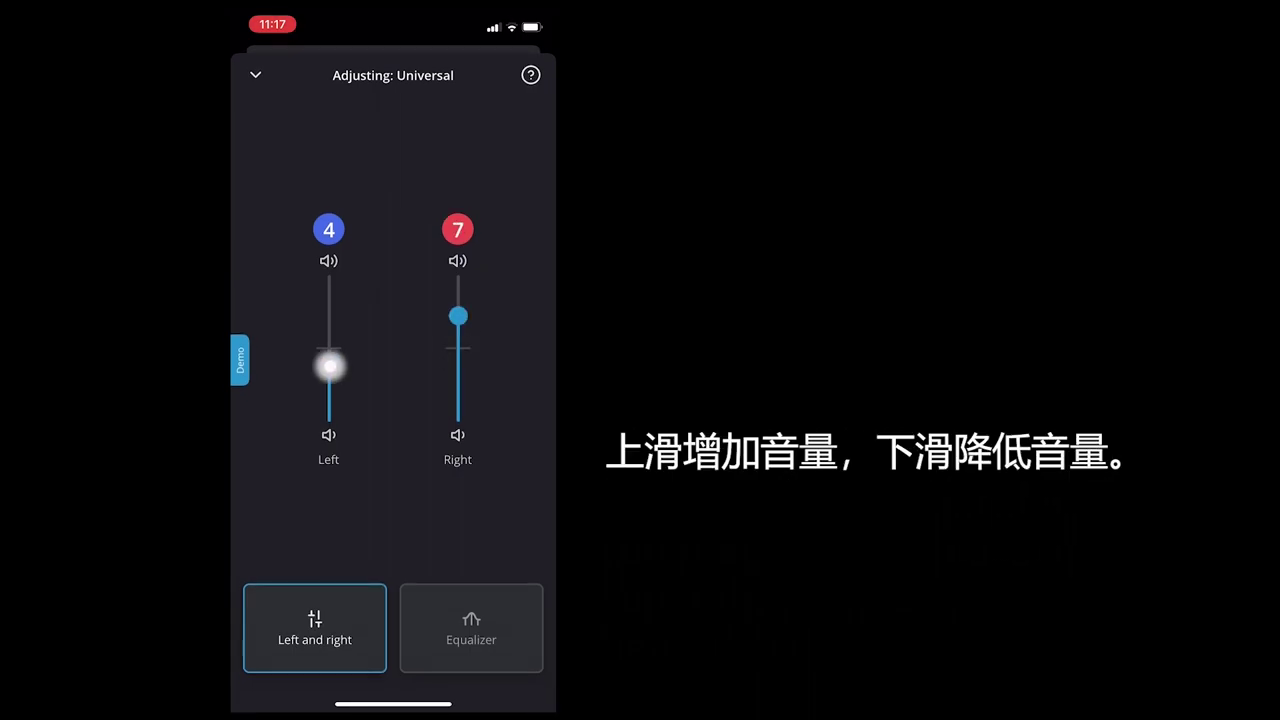
drag(330, 367, 330, 383)
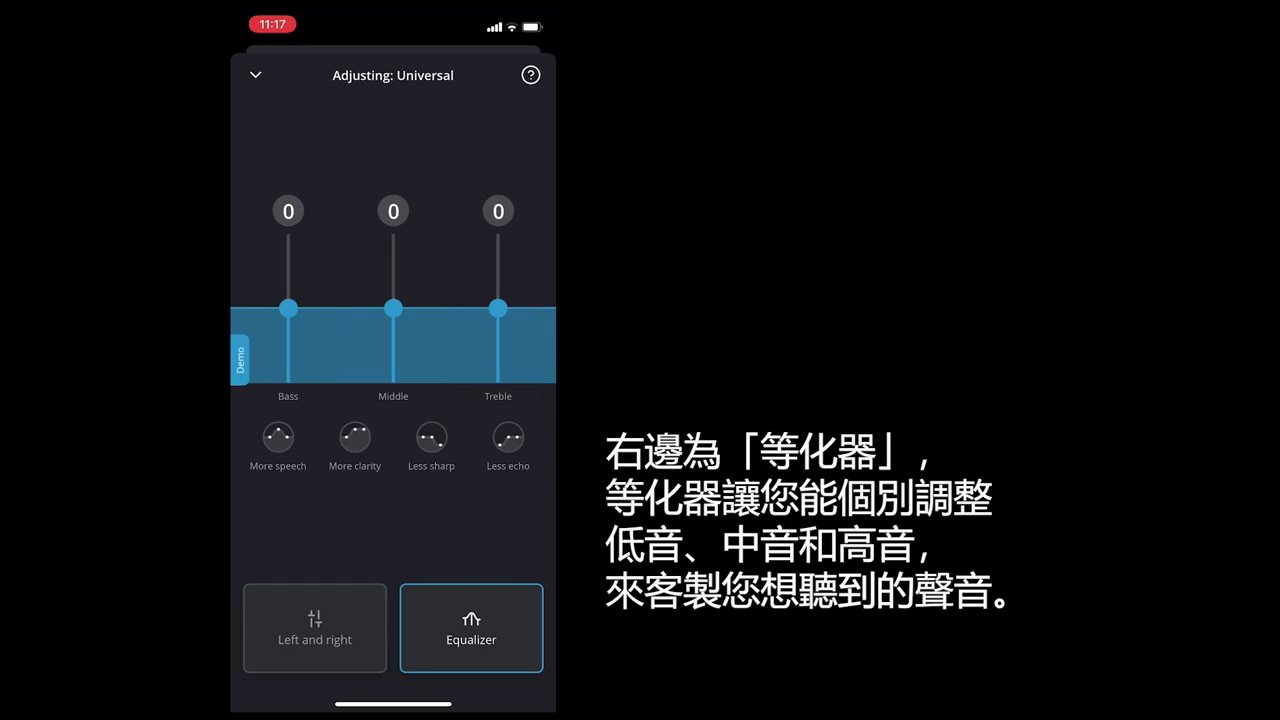
Try Middle 4, Treble -3 and Bass 3, then apply the Less echo preset and return home.
drag(393, 308, 393, 263)
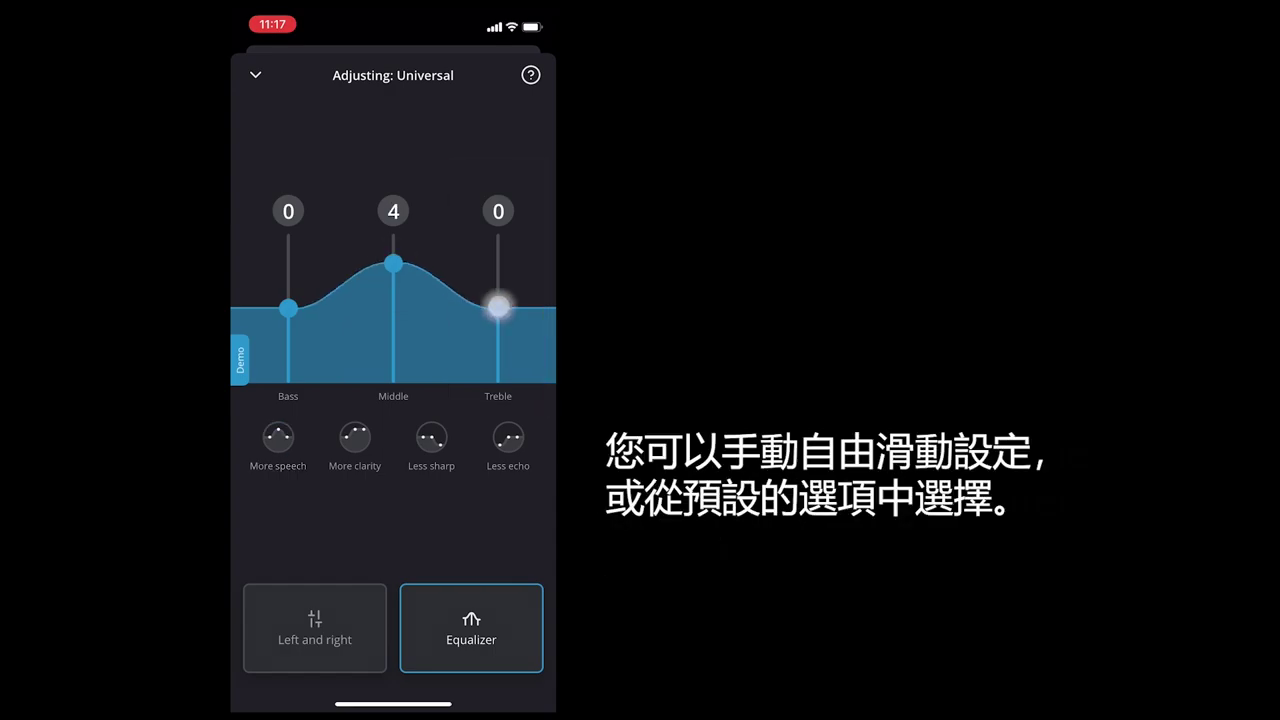
drag(497, 308, 497, 340)
drag(288, 308, 288, 273)
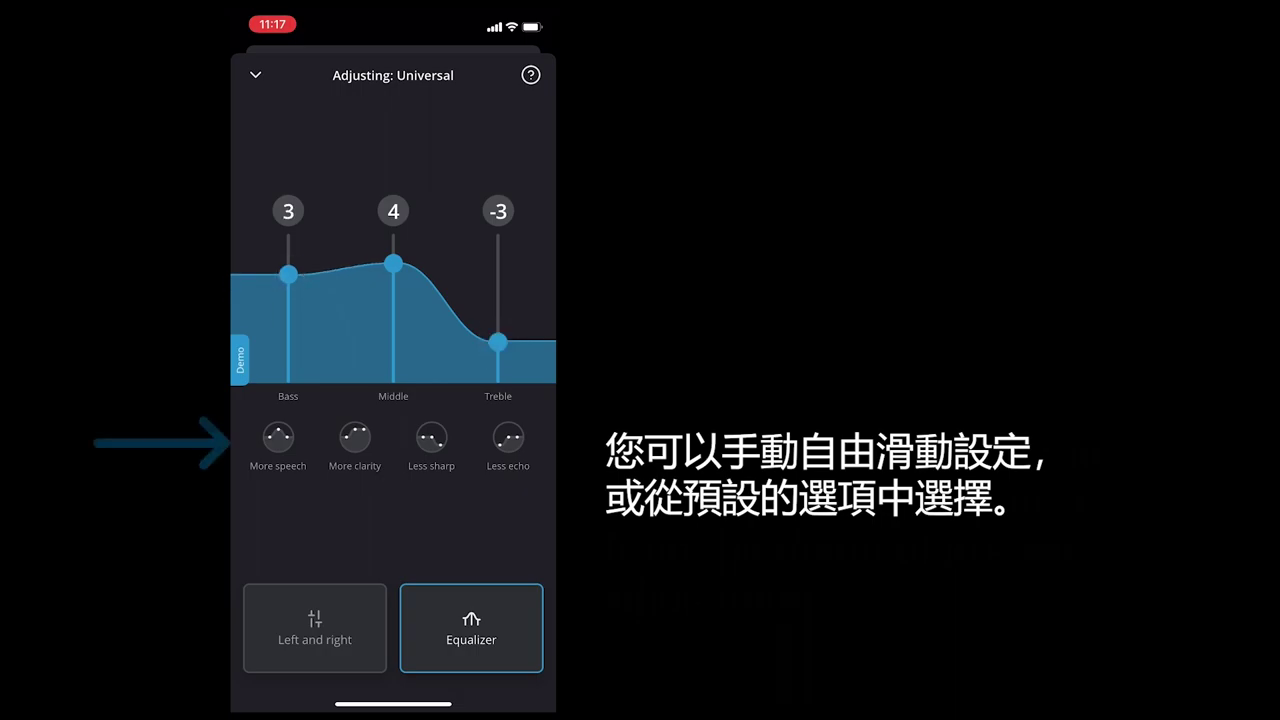
click(508, 437)
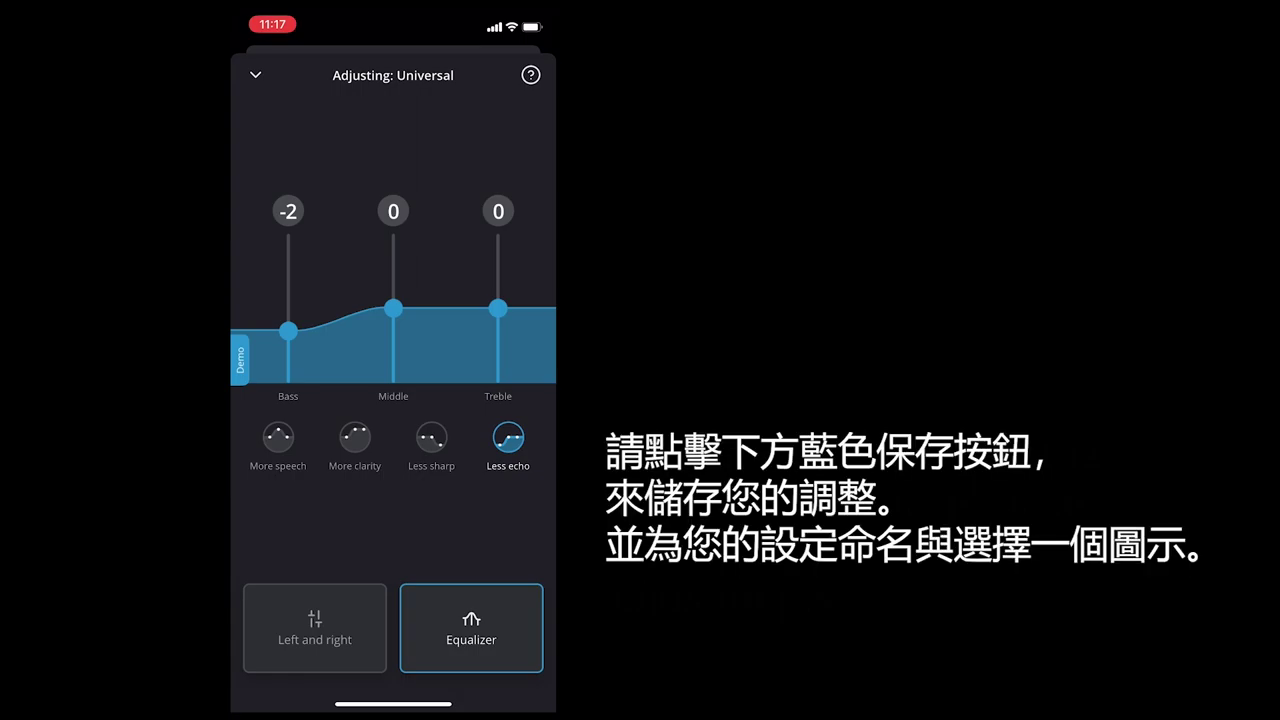
click(255, 75)
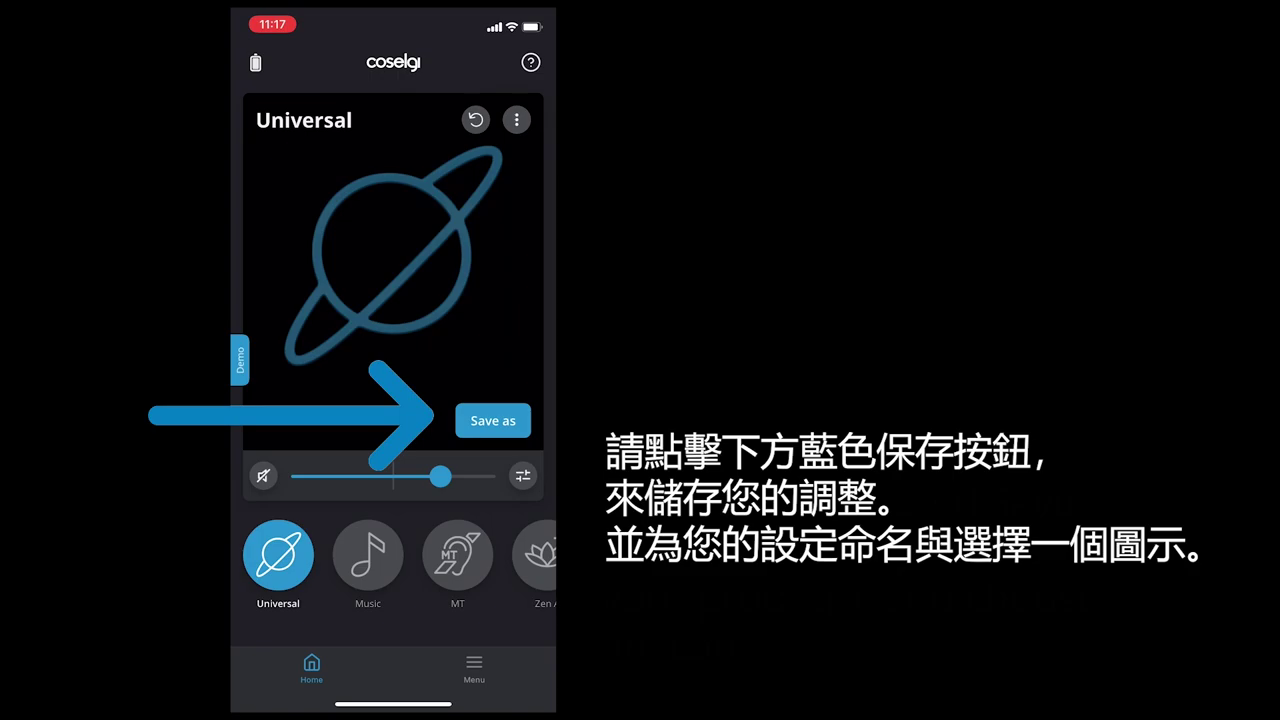
Create a new program 'My program' from current settings, using the monitor icon.
click(492, 420)
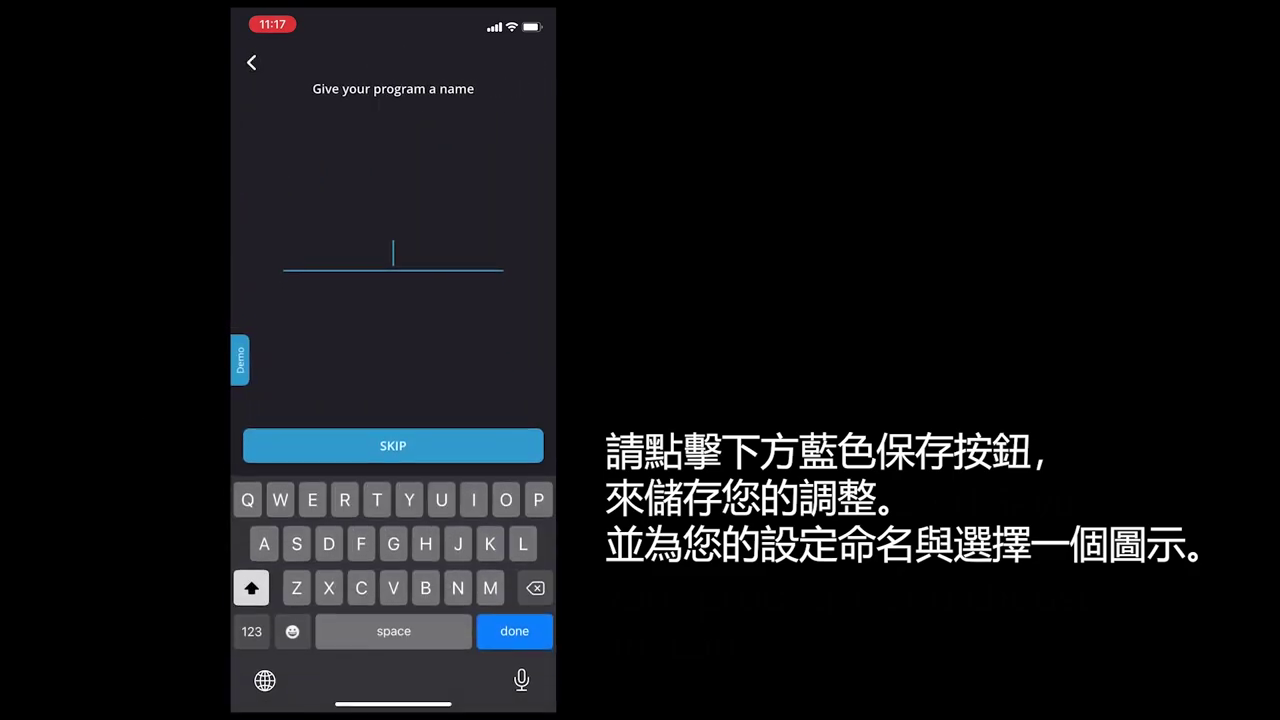
text(My )
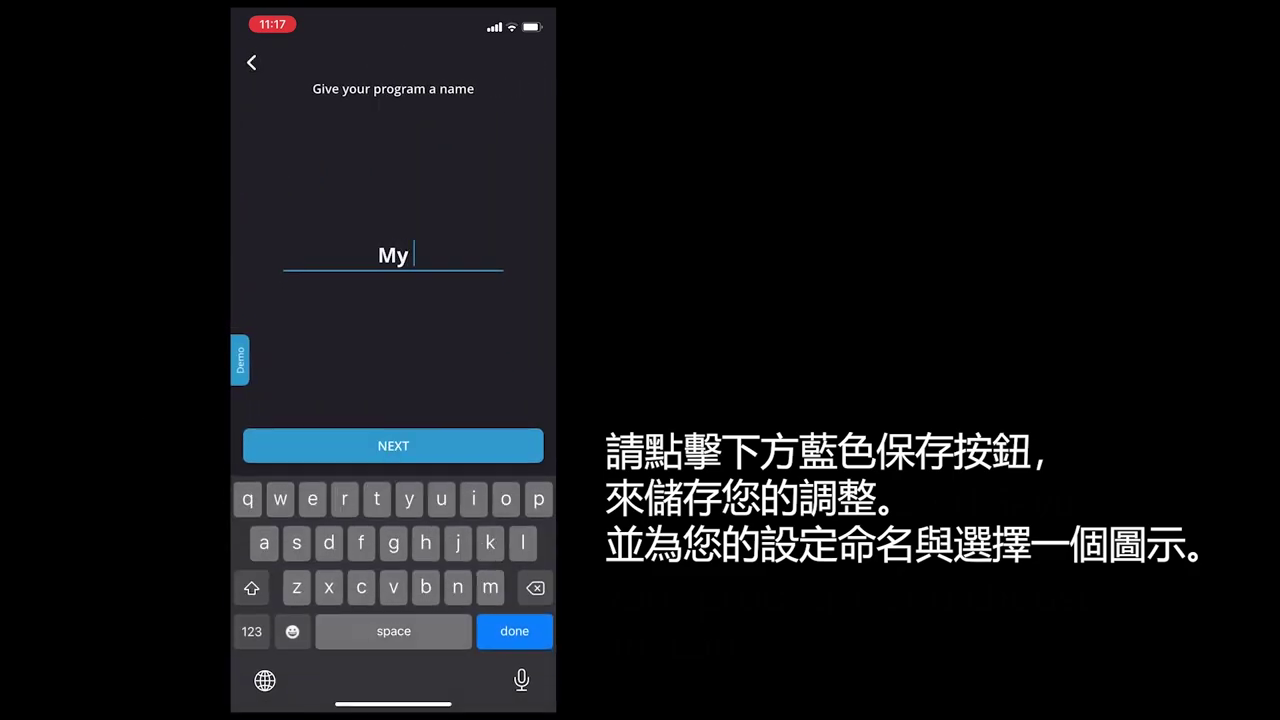
text(progra)
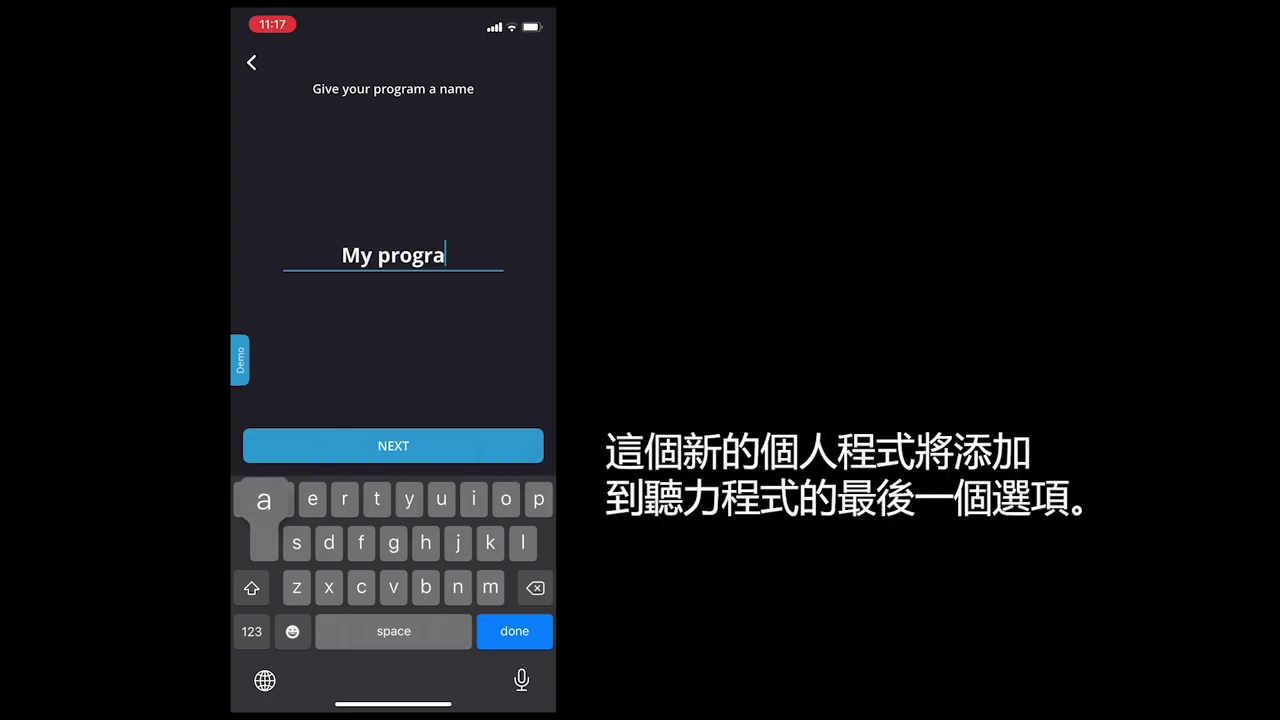
text(m)
click(393, 445)
drag(453, 383, 313, 383)
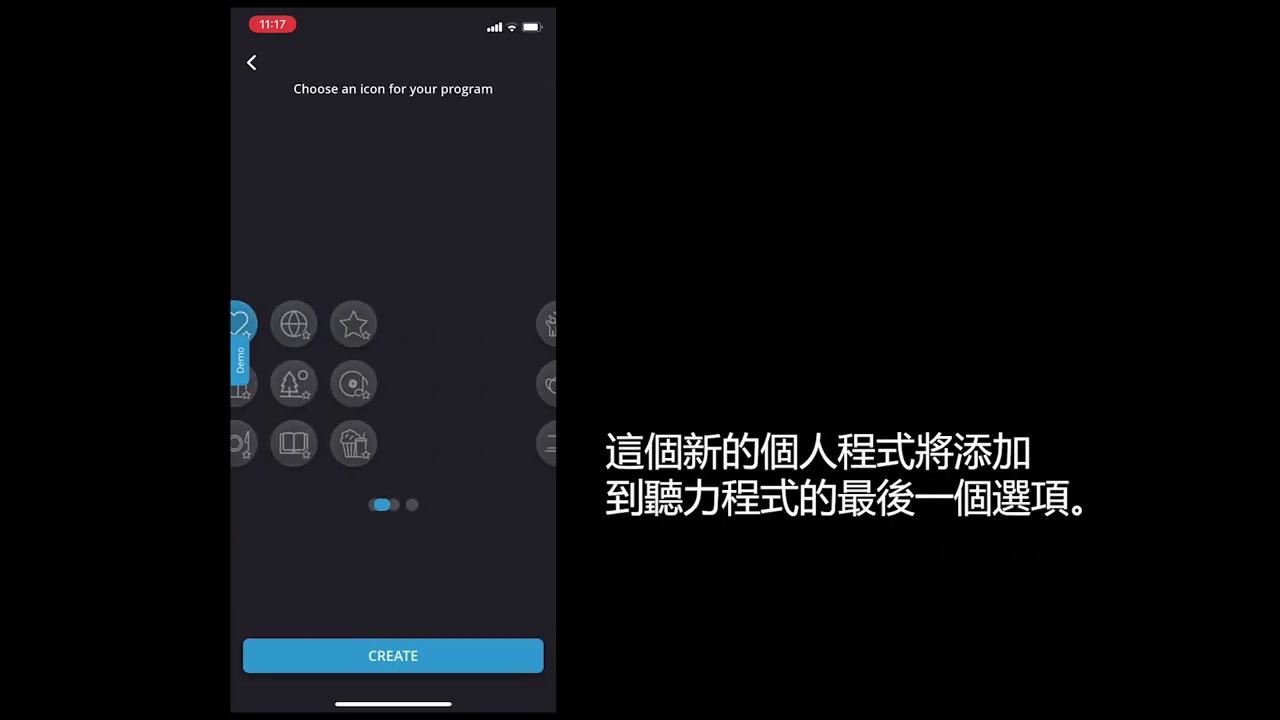
click(393, 383)
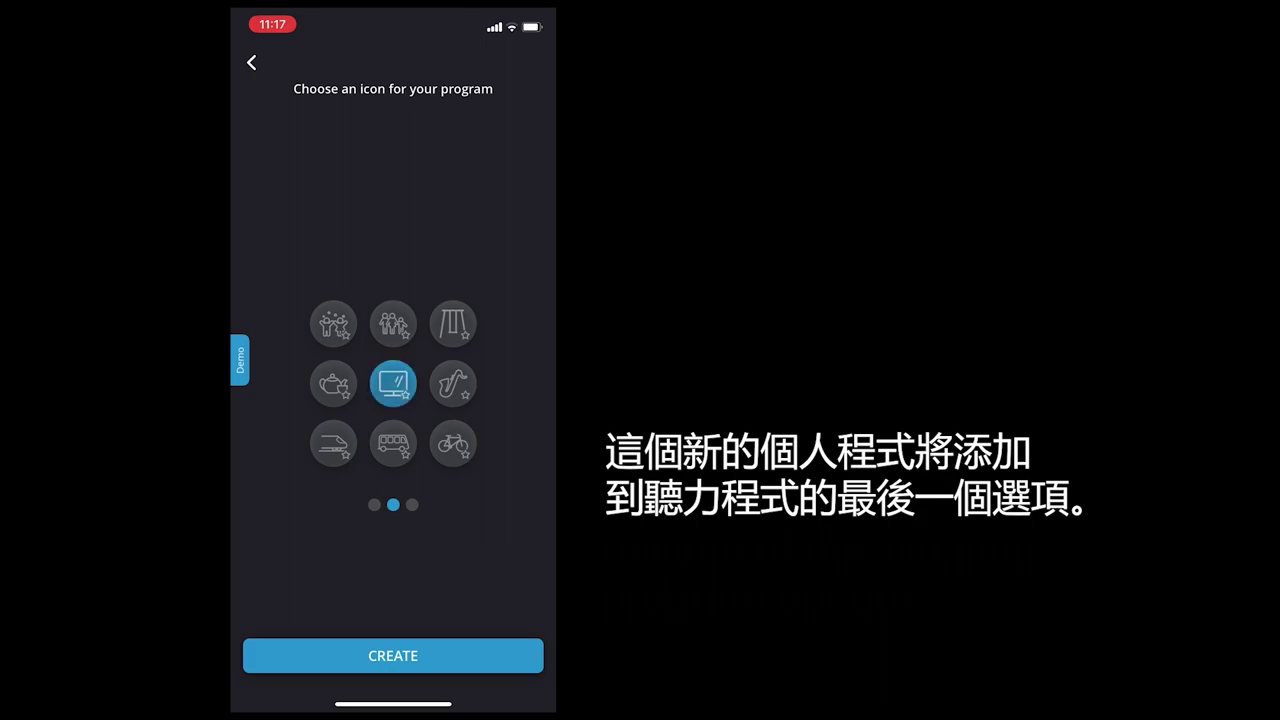
click(393, 655)
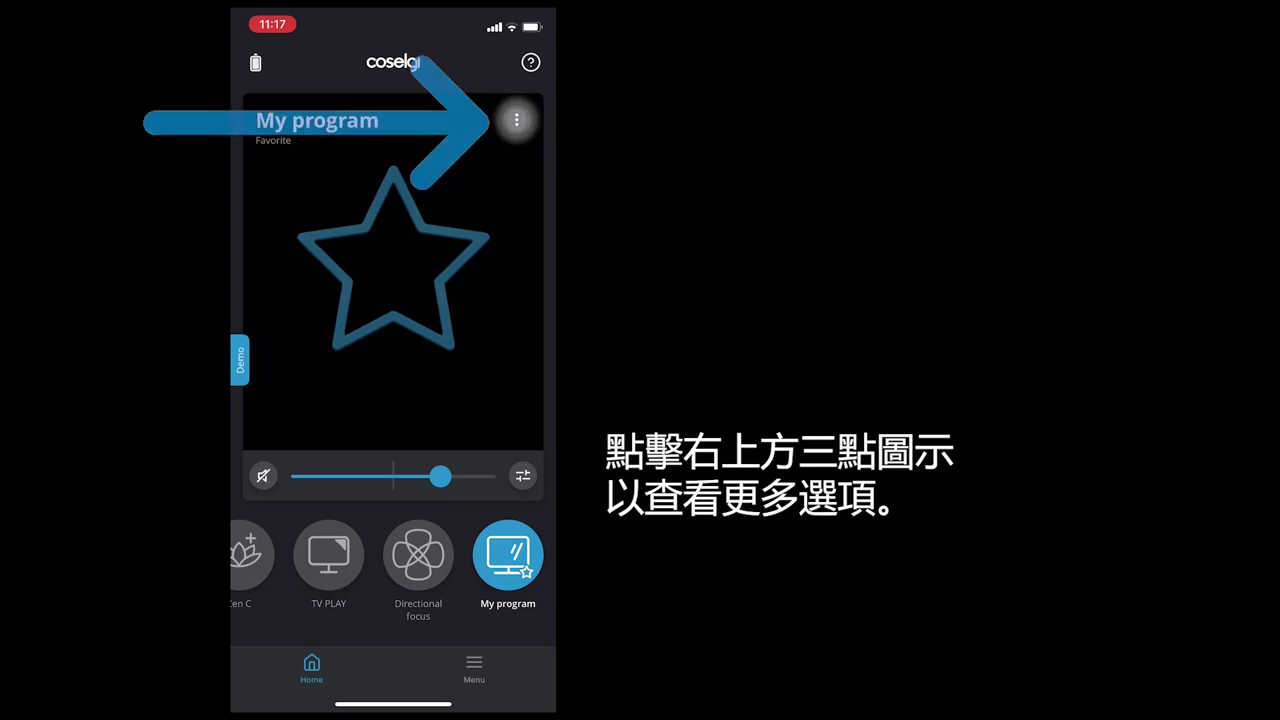
click(516, 120)
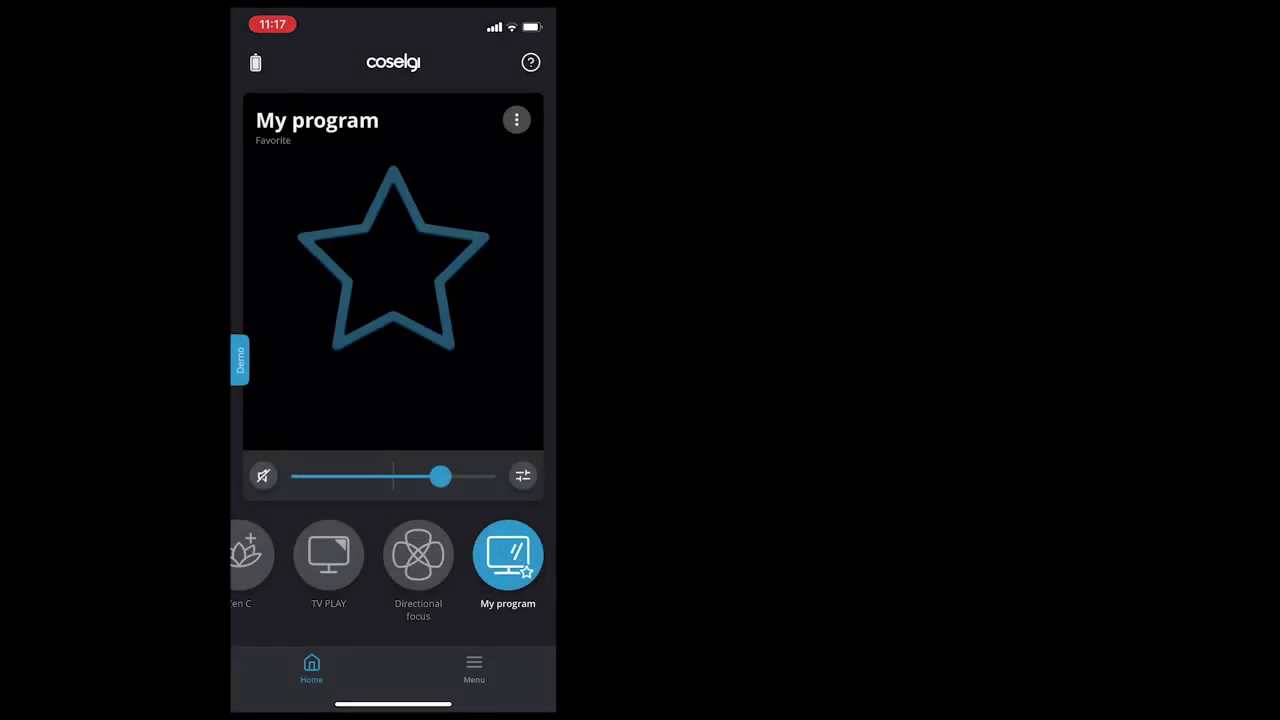
Point Directional focus to the Right, then switch back to the Universal program.
click(418, 556)
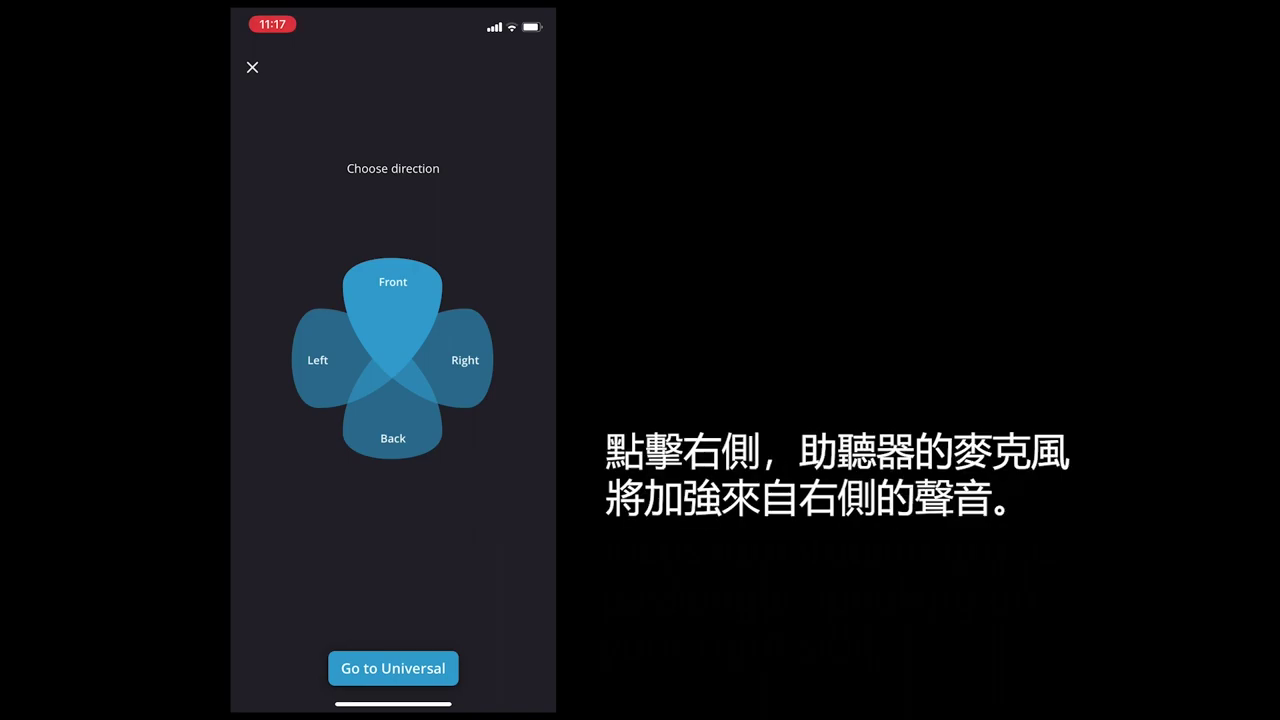
click(465, 360)
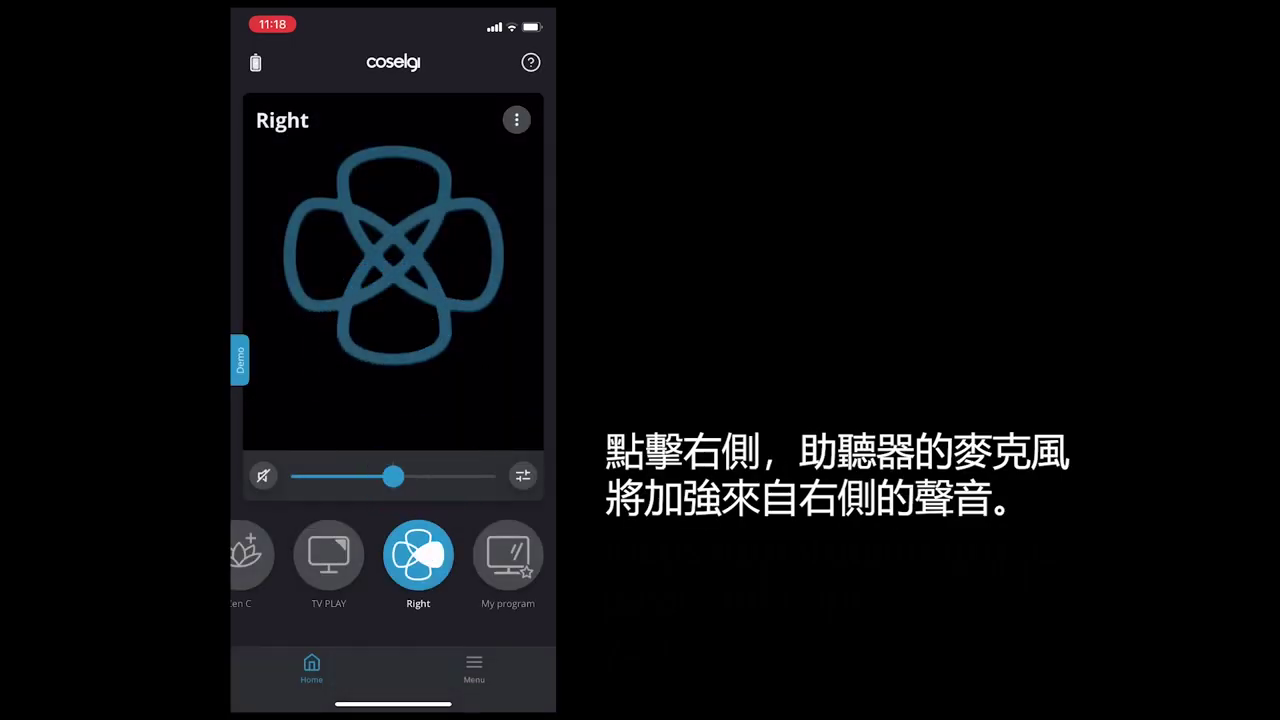
scroll(393, 555, left, 5)
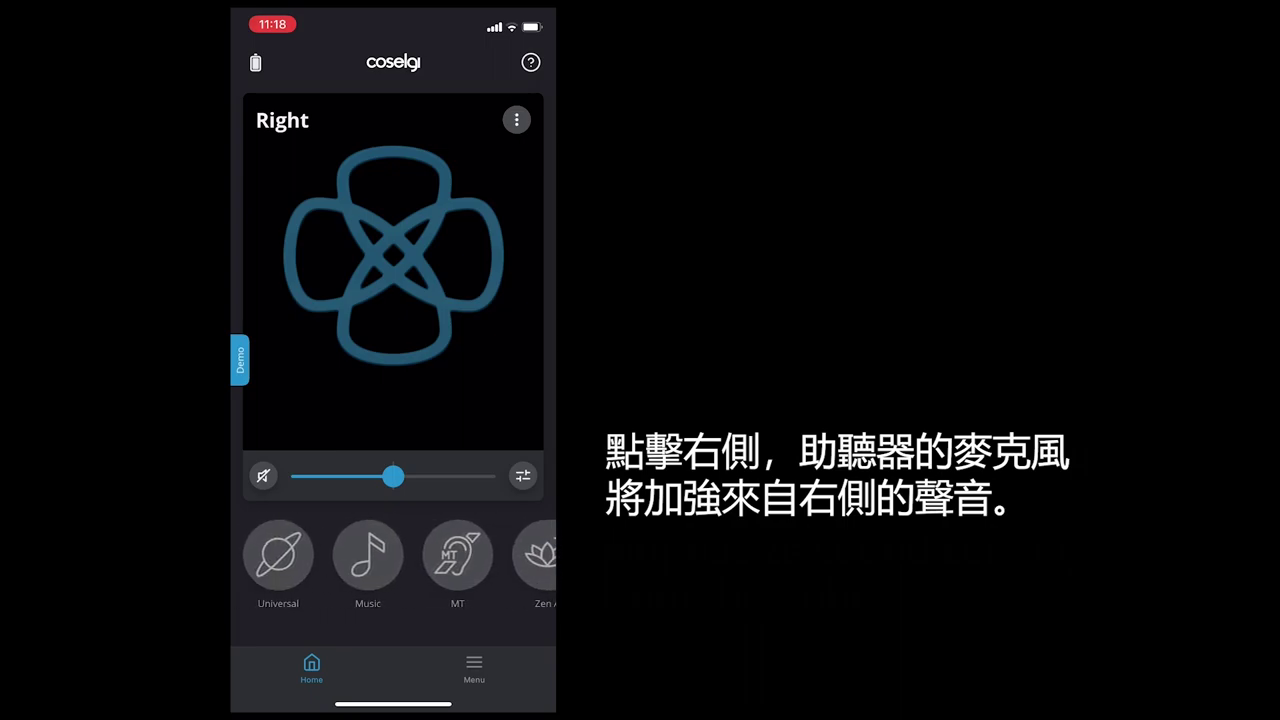
click(278, 555)
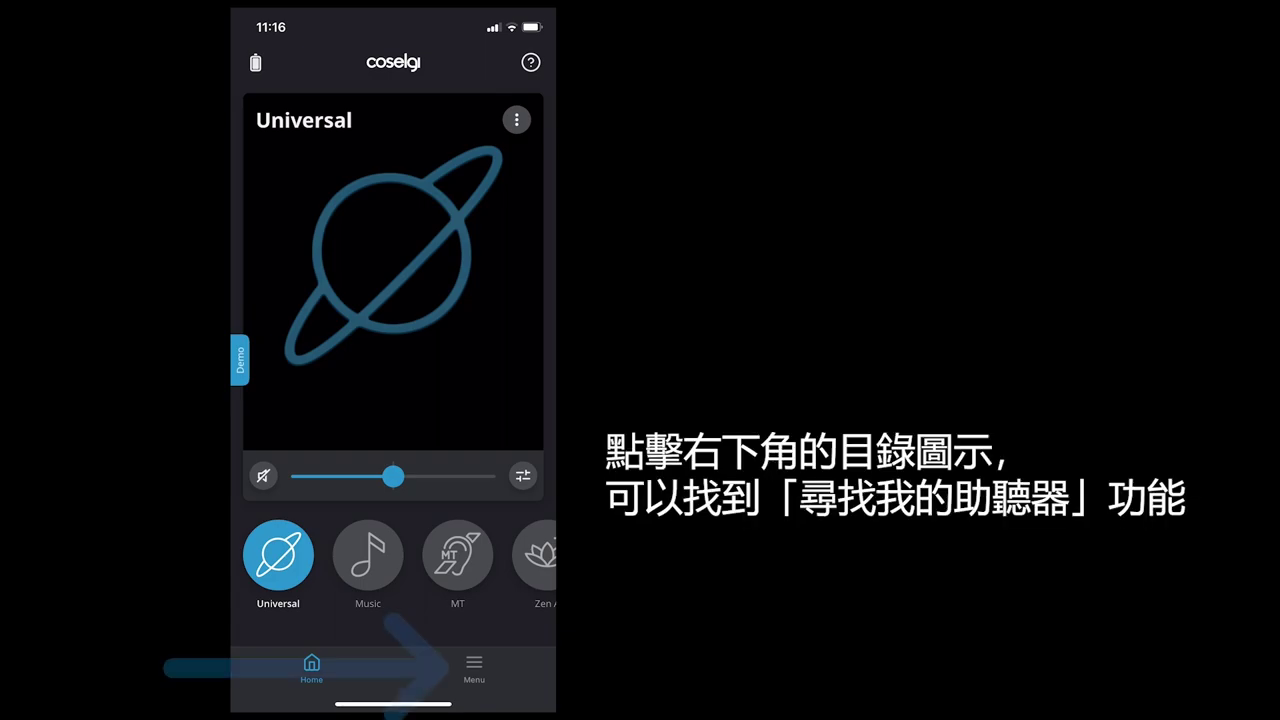
click(474, 664)
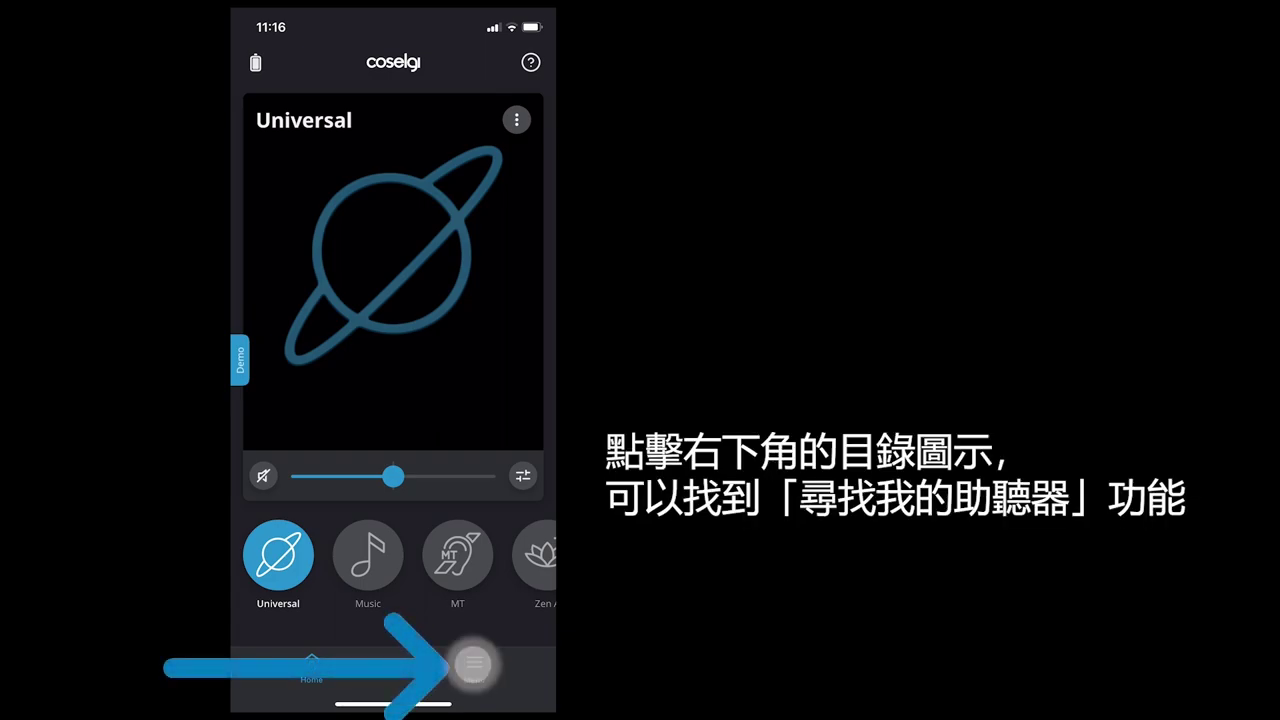